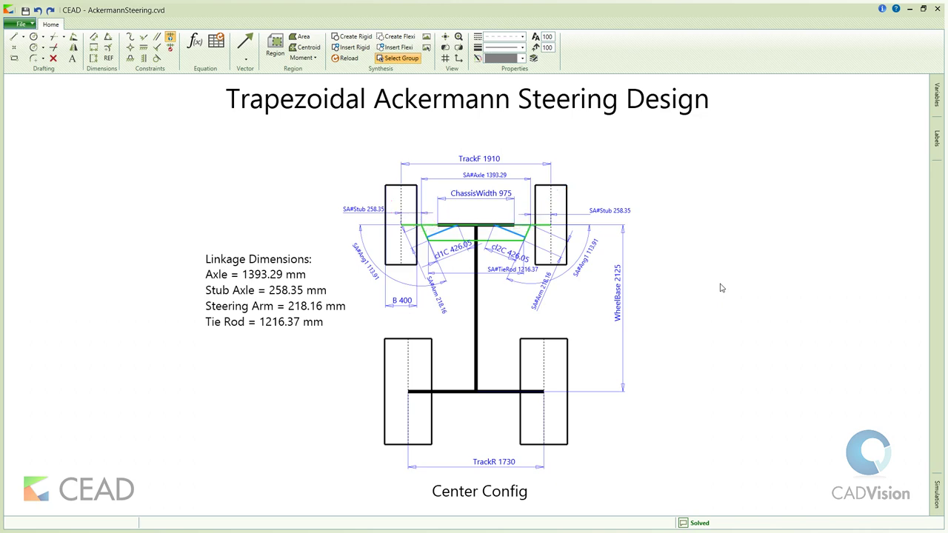
# - Hide the dimensions and draw dashed poly lines down from the left and right steering arm ends
pyautogui.click(936, 134)
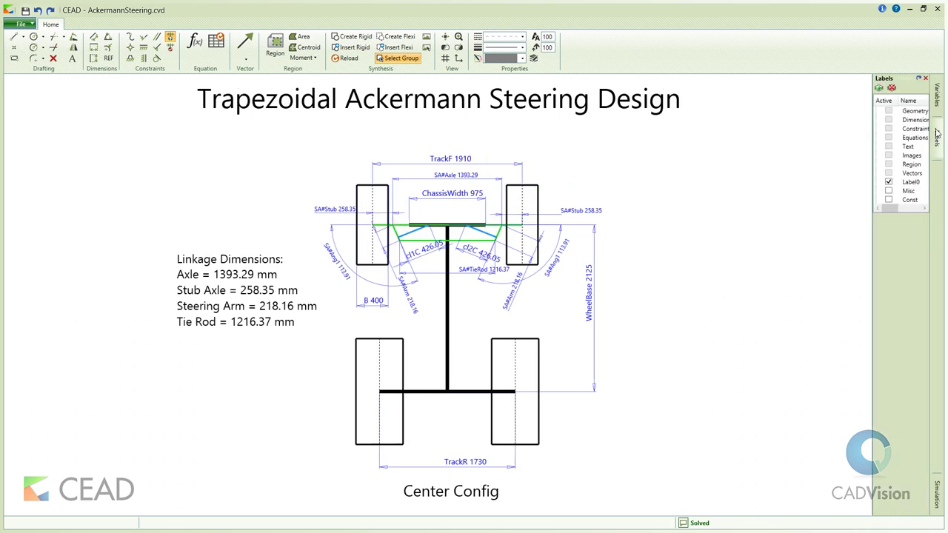
pyautogui.click(886, 120)
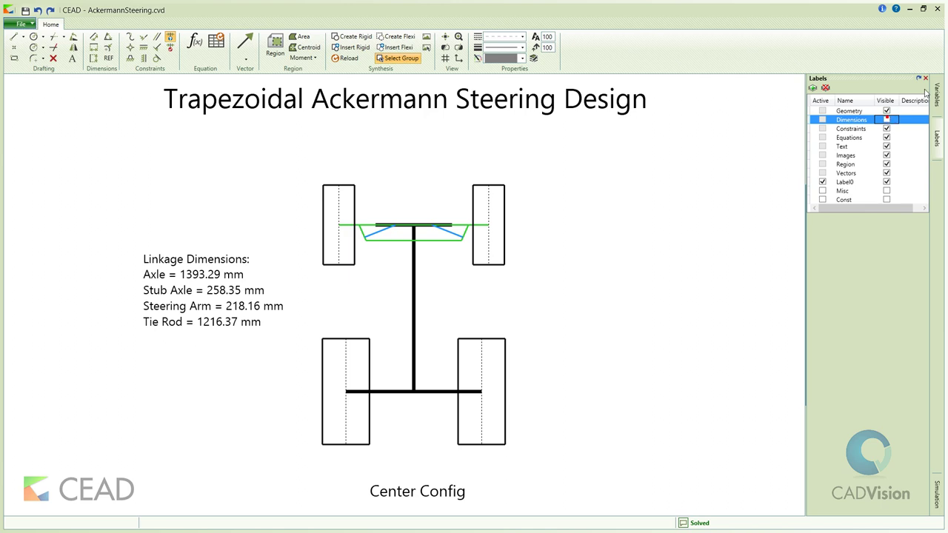
pyautogui.click(15, 37)
pyautogui.click(422, 228)
pyautogui.click(438, 310)
pyautogui.rightClick(444, 294)
pyautogui.click(461, 300)
pyautogui.click(531, 225)
pyautogui.click(509, 306)
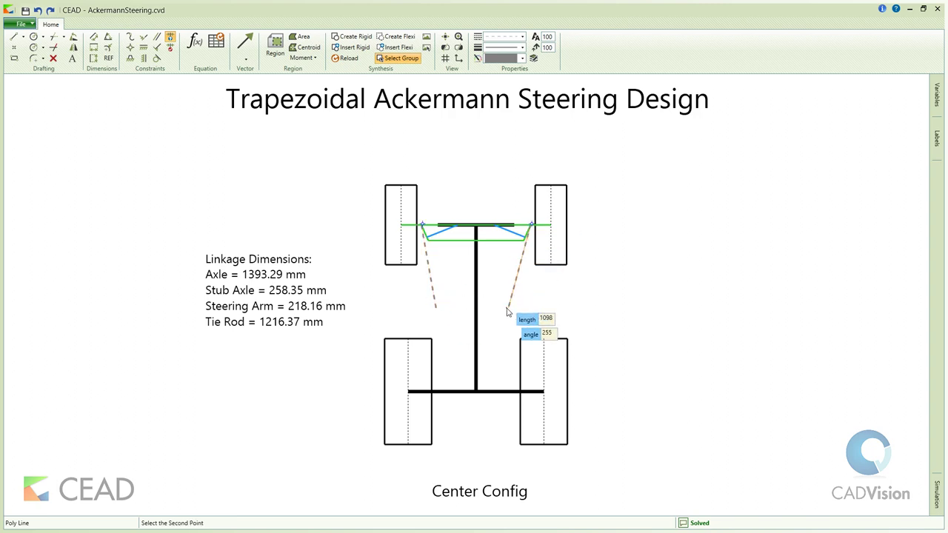
pyautogui.rightClick(552, 289)
pyautogui.click(567, 303)
# - Constrain each dashed line parallel to its steering arm
pyautogui.click(157, 37)
pyautogui.click(430, 281)
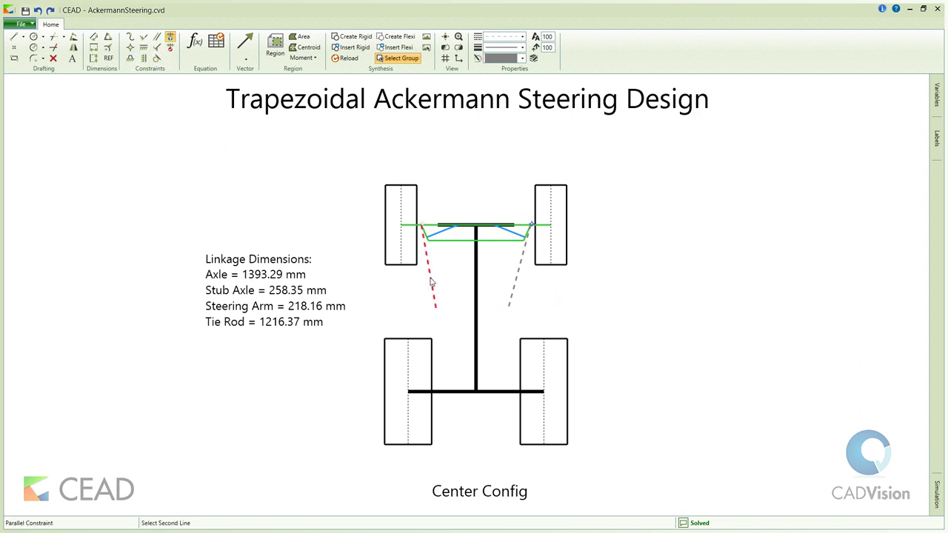
pyautogui.click(426, 233)
pyautogui.click(516, 283)
pyautogui.click(528, 237)
pyautogui.press('Escape')
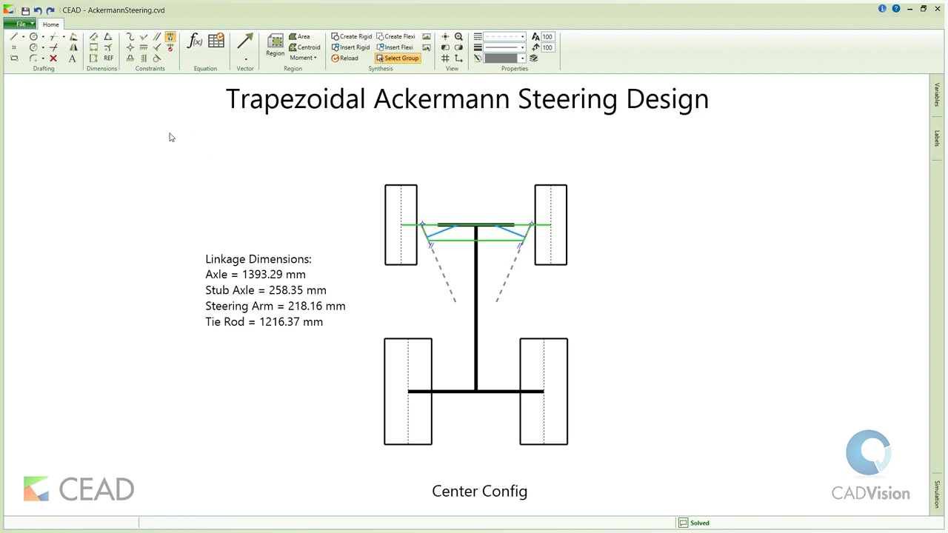
# - Extend both dashed lines with Trim/Extend Both until they meet
pyautogui.click(64, 47)
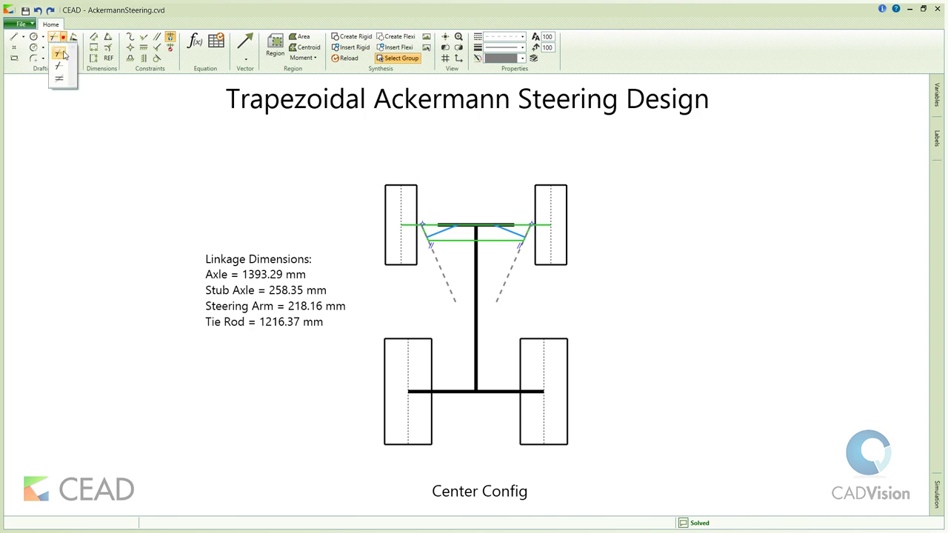
pyautogui.click(65, 57)
pyautogui.click(445, 279)
pyautogui.click(504, 288)
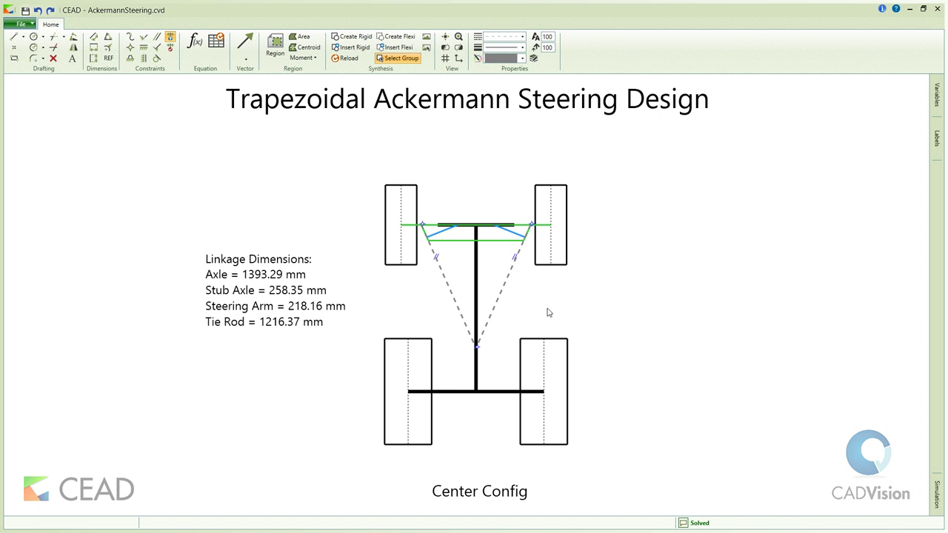
# - Make the dashed lines' meeting point coincident with the rear axle
pyautogui.click(130, 46)
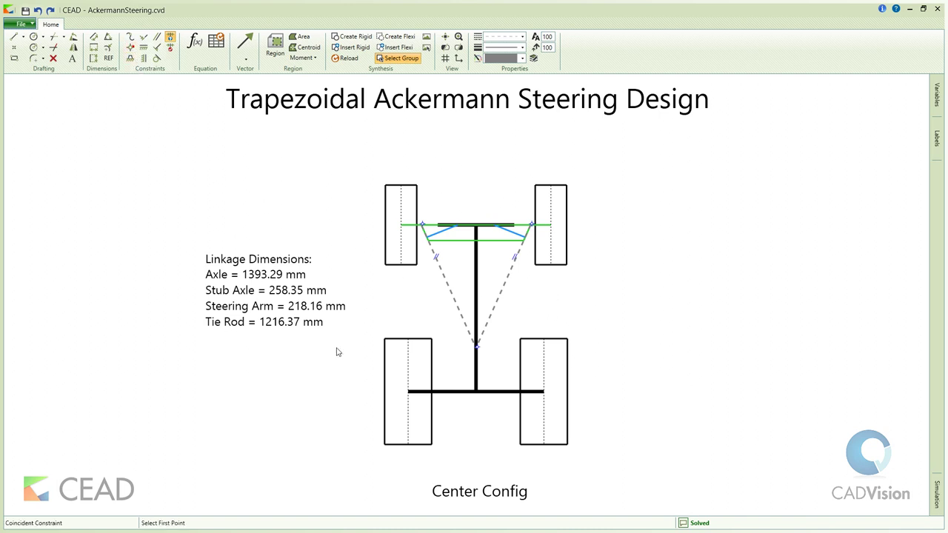
pyautogui.click(476, 345)
pyautogui.click(478, 394)
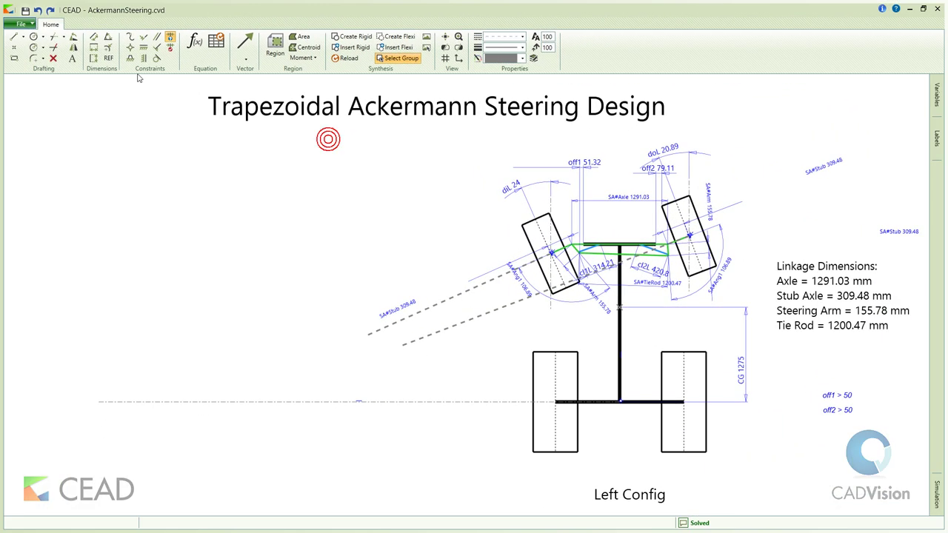
# - Extend the upper and lower dashed lines with Extend Both, then zoom out to their far-left intersection
pyautogui.click(53, 38)
pyautogui.click(375, 333)
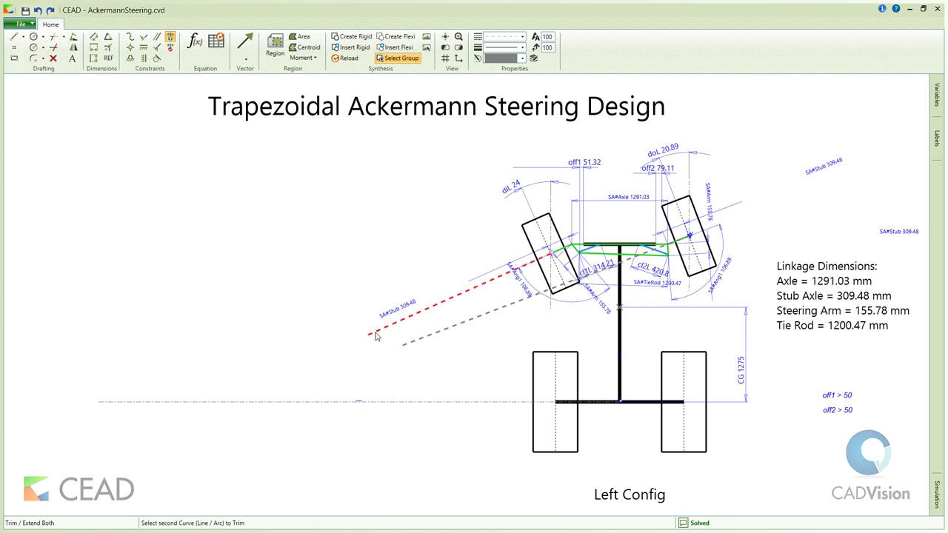
pyautogui.click(411, 349)
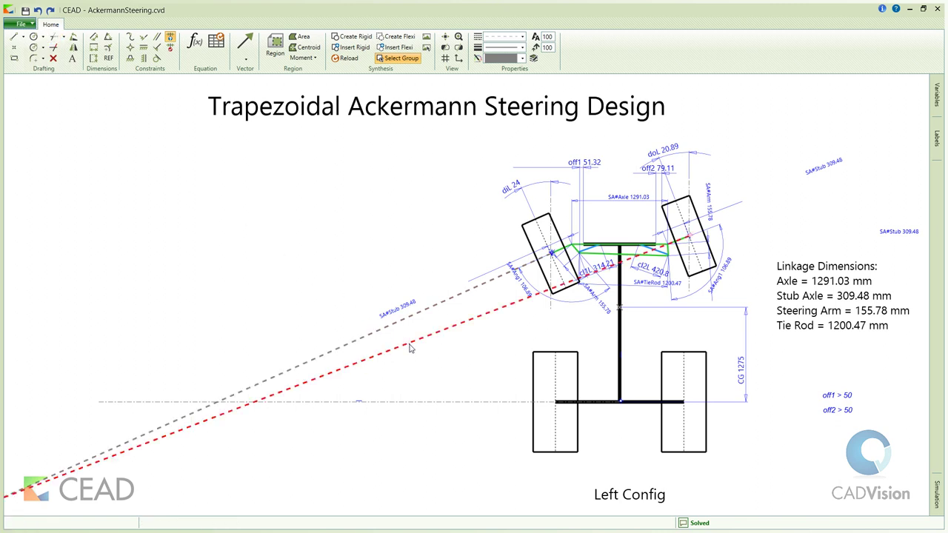
pyautogui.moveTo(417, 360); pyautogui.dragTo(474, 354, button='middle')
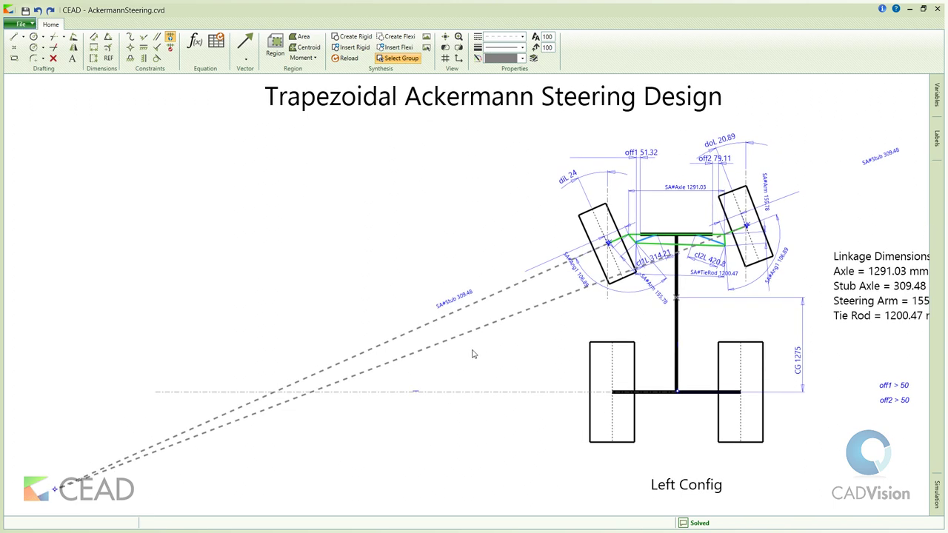
pyautogui.scroll(-2, 480, 364)
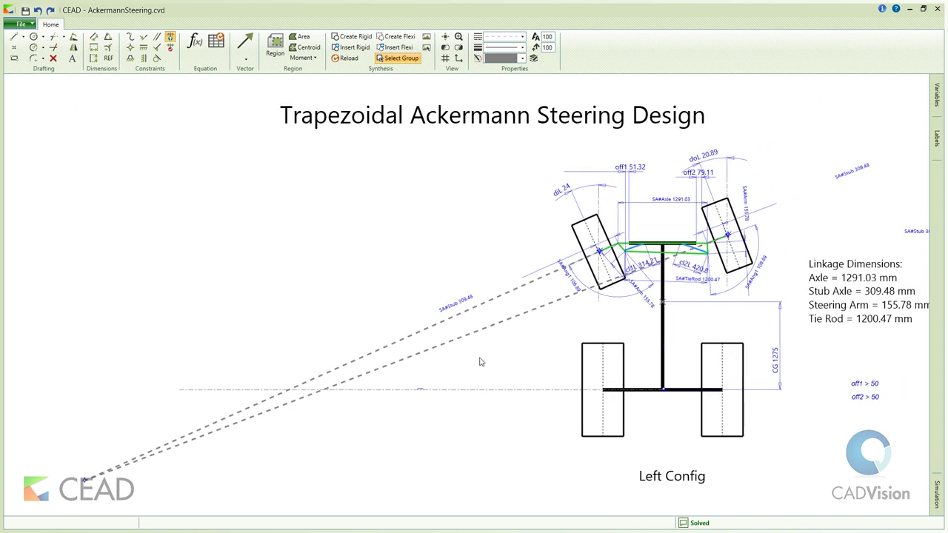
pyautogui.scroll(-1, 480, 361)
# - Add a vertical dimension named offset from the rear axle line to the dashed lines' intersection
pyautogui.click(94, 58)
pyautogui.click(186, 390)
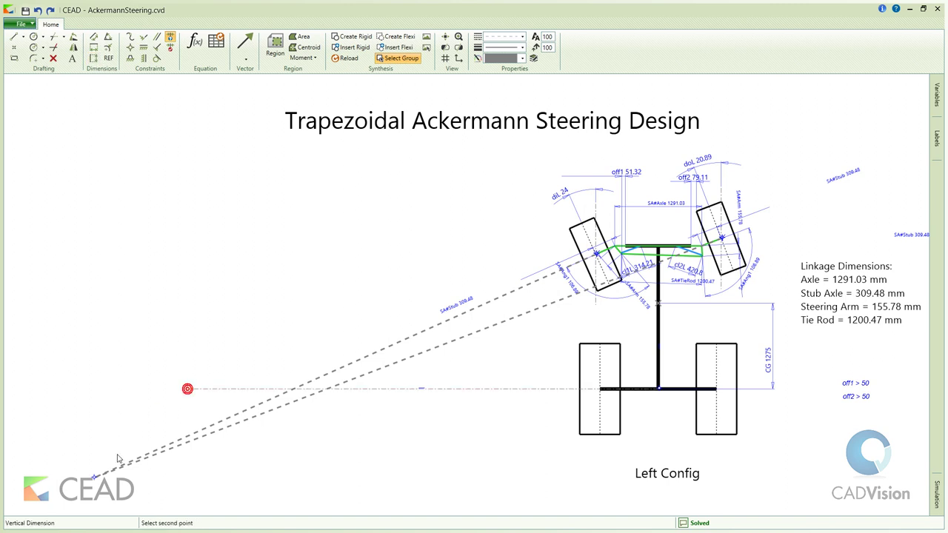
pyautogui.click(96, 476)
pyautogui.write('offset')
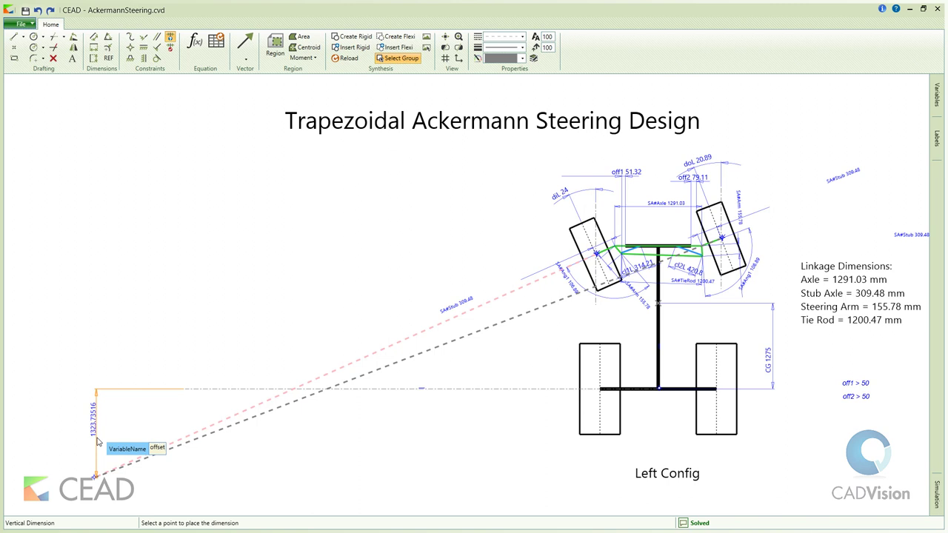
pyautogui.press('Return')
pyautogui.rightClick(123, 416)
pyautogui.click(134, 424)
# - Select offset as the variable to optimise in the Optimize settings
pyautogui.click(217, 54)
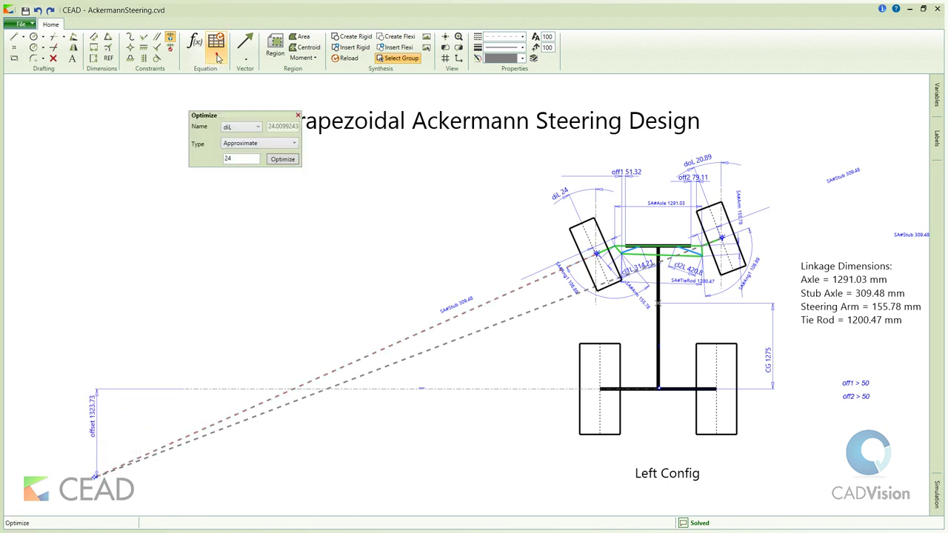
pyautogui.click(241, 128)
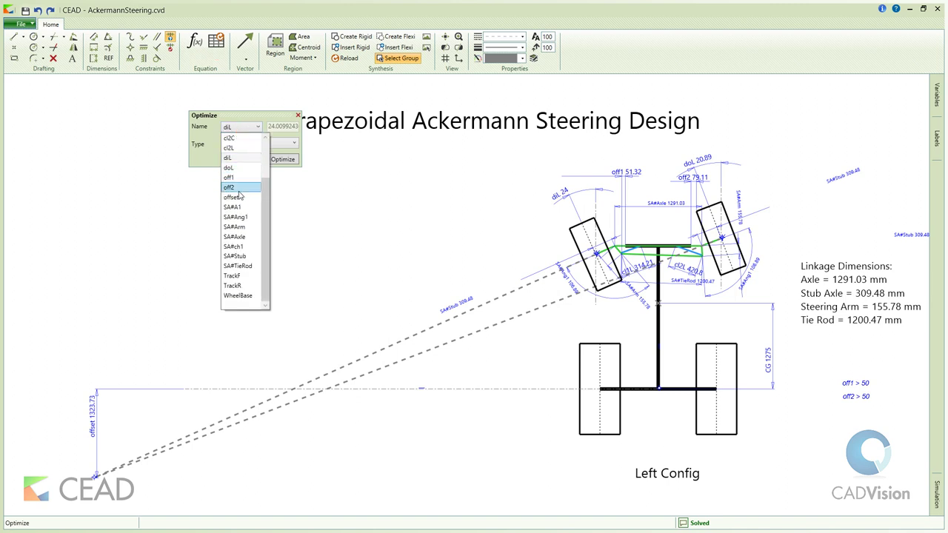
pyautogui.click(236, 197)
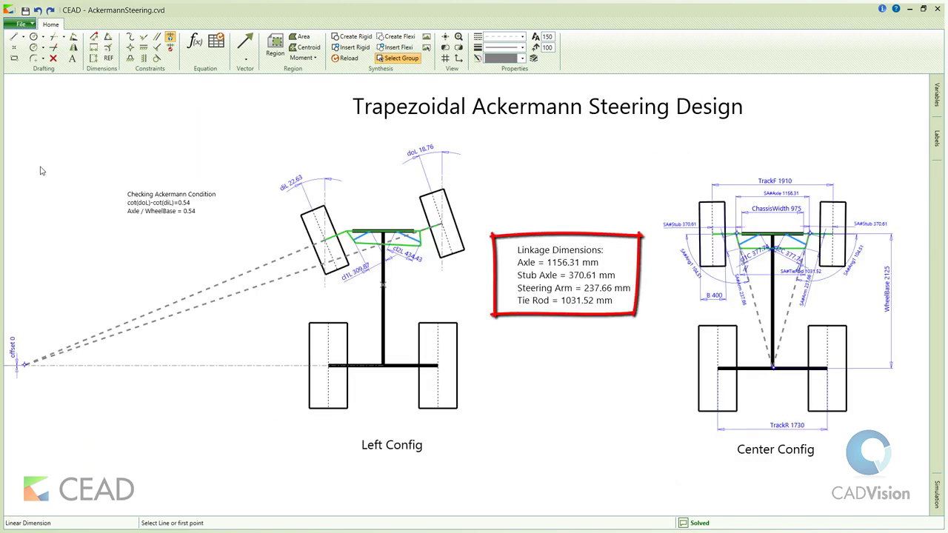
# - Dimension the turning radius R from the steering centre to the chassis line
pyautogui.click(26, 365)
pyautogui.click(382, 286)
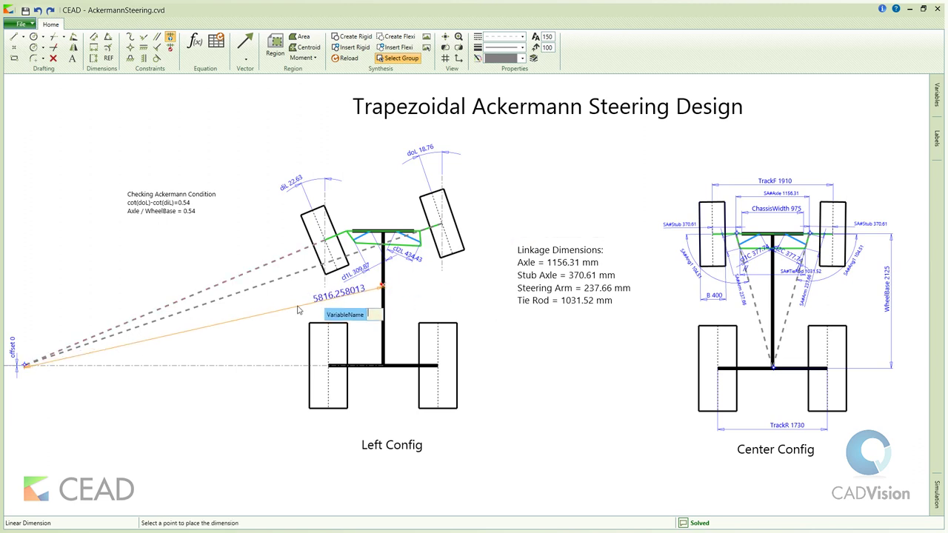
pyautogui.write('R')
pyautogui.click(257, 321)
pyautogui.press('Escape')
# - Add a note reading 'Turning Radius = <R>' below the linkage dimensions
pyautogui.click(72, 58)
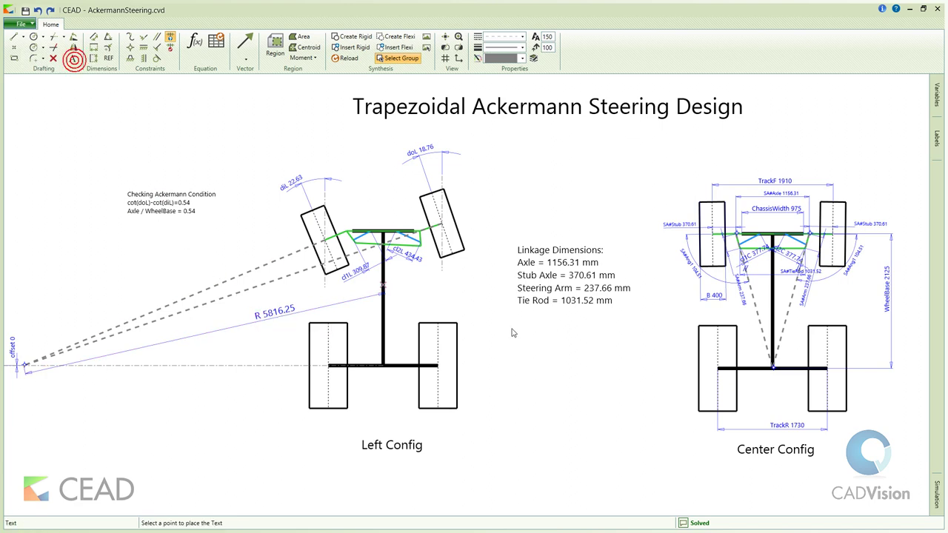
pyautogui.click(488, 333)
pyautogui.write('Turnin')
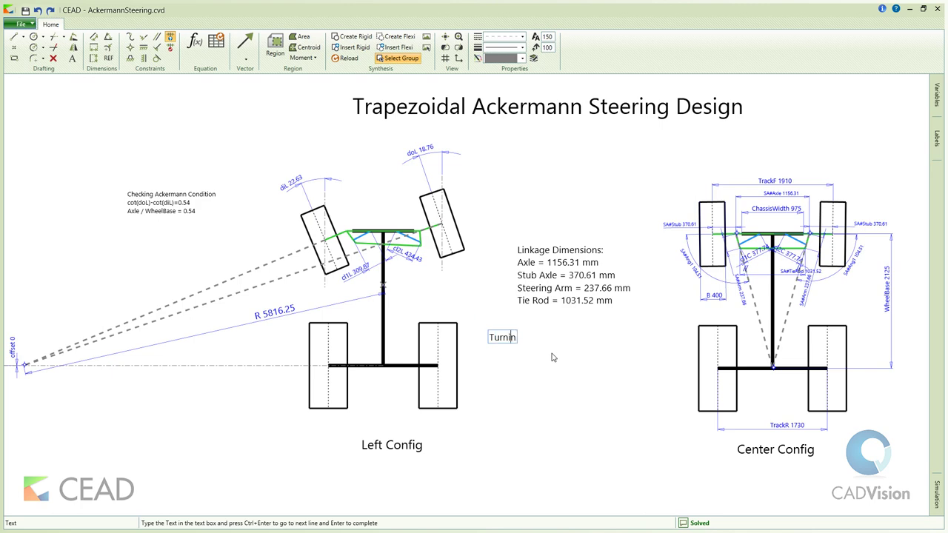
pyautogui.write('g Radius = <>')
pyautogui.press('Left')
pyautogui.write('R')
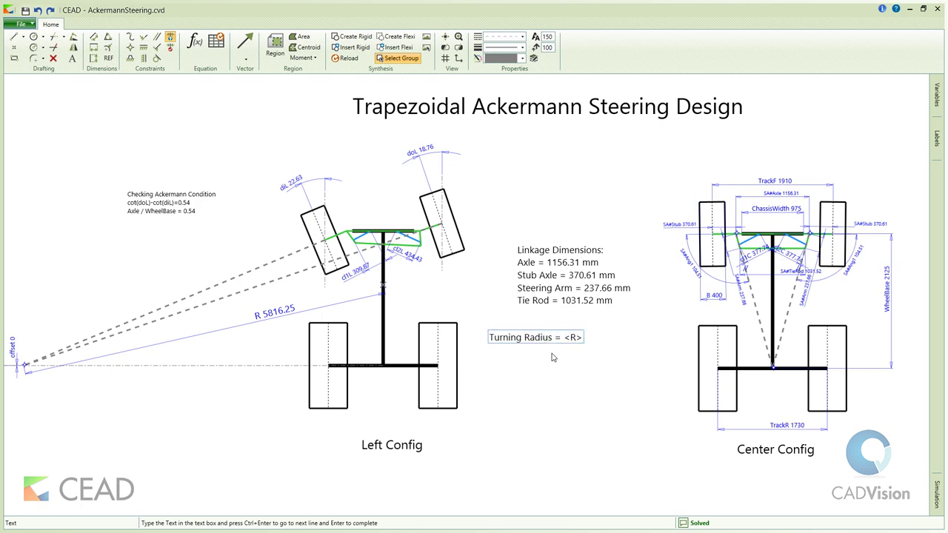
pyautogui.press('Return')
pyautogui.press('Escape')
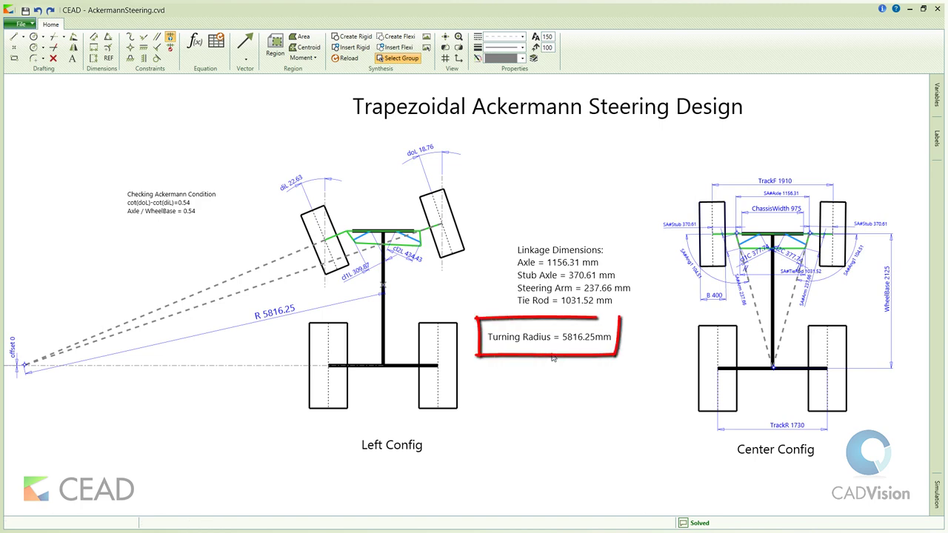
# - Add equations stroke = cl2L - cl1, deadlength = 250 and cl1L = deadlength + stroke
pyautogui.click(195, 42)
pyautogui.click(488, 357)
pyautogui.write('stroke=cl2')
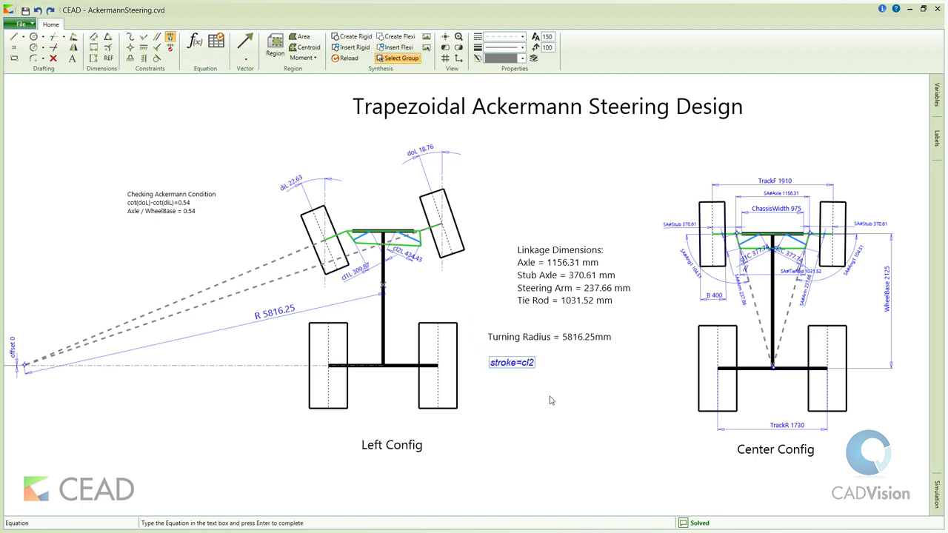
pyautogui.write('L-cl1L')
pyautogui.press('Return')
pyautogui.click(490, 379)
pyautogui.write('deadlength ')
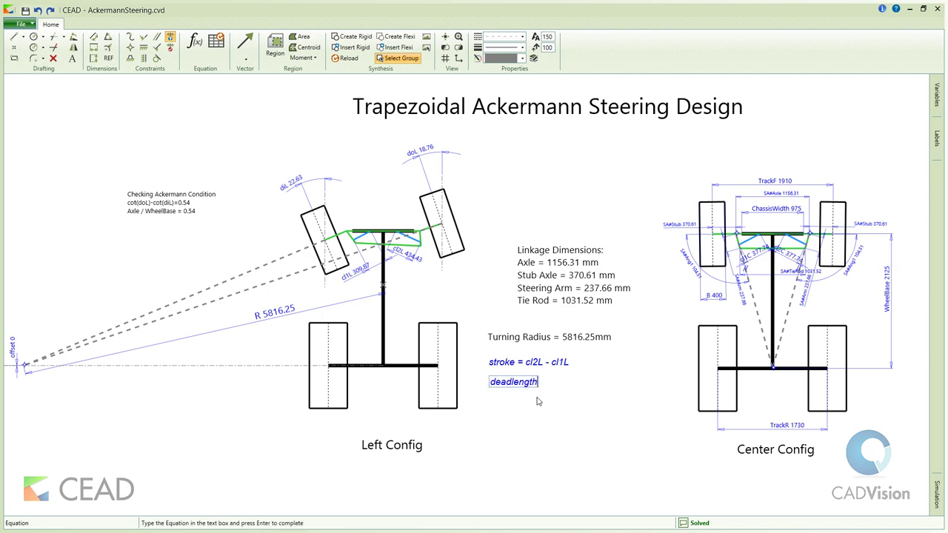
pyautogui.write('= 250')
pyautogui.press('Return')
pyautogui.write('cl')
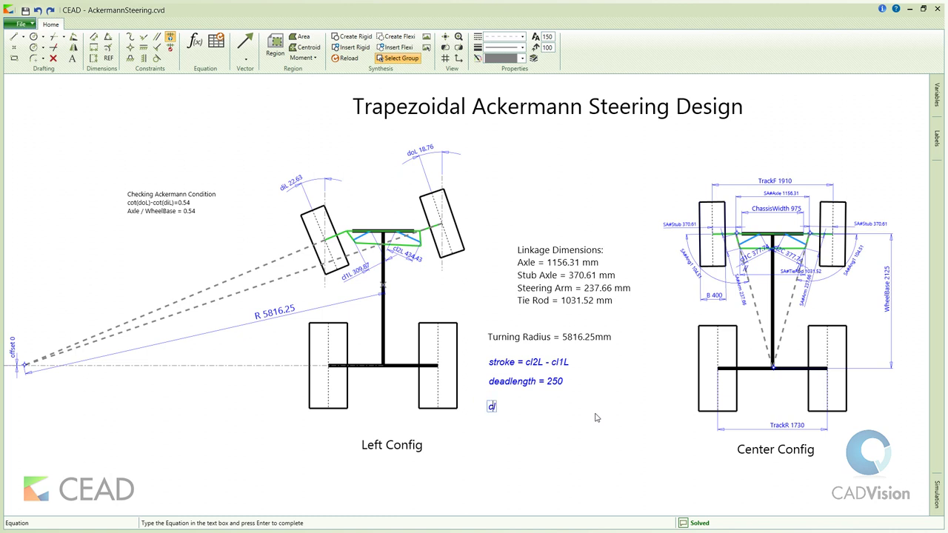
pyautogui.write('1L=deadlength+stroke')
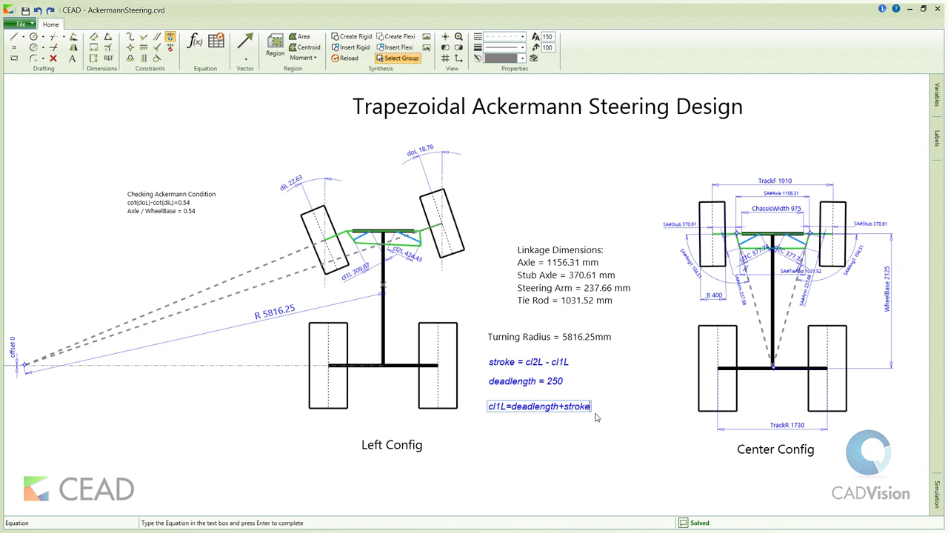
pyautogui.press('Return')
# - Add a 'Cylinder Stroke = <stroke> mm' label below the equations
pyautogui.click(72, 58)
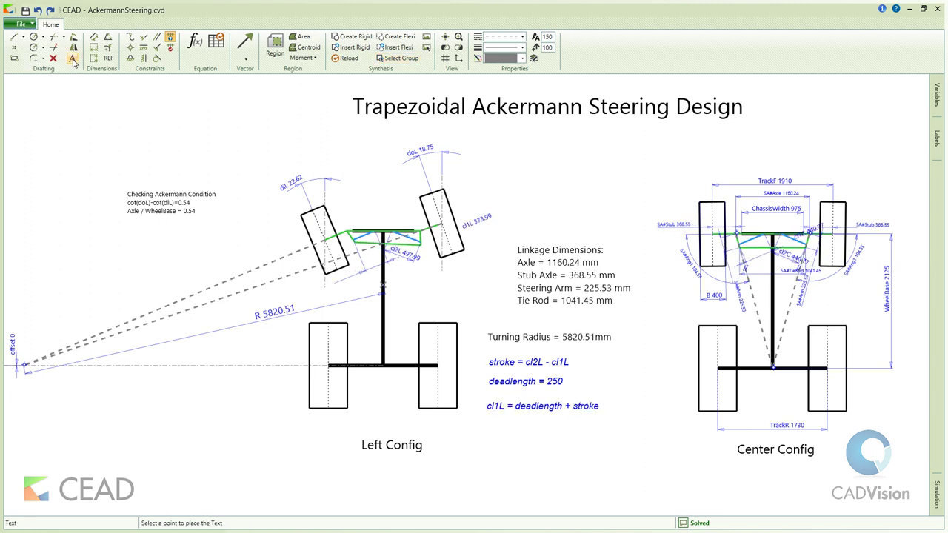
pyautogui.click(486, 424)
pyautogui.write('Cylinde')
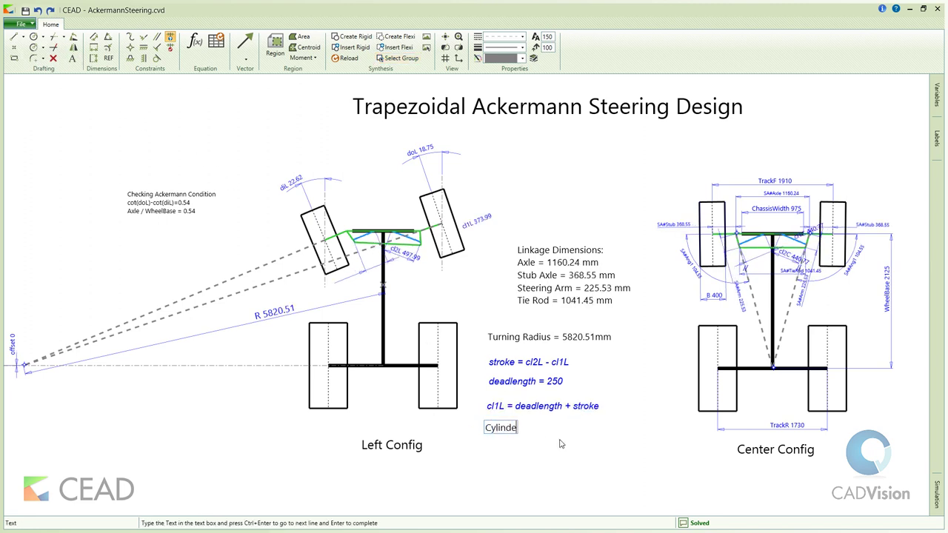
pyautogui.write('r Stroke = ')
pyautogui.write('<>stroke')
pyautogui.write(' mm')
pyautogui.press('Return')
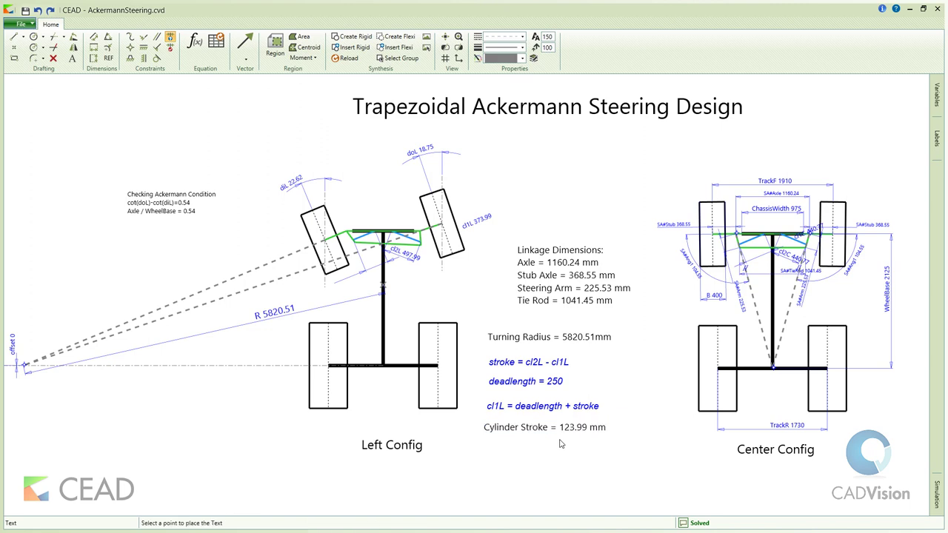
pyautogui.press('Escape')
# - Add equations Gs = 40000, ML = 0.05*Gs*B/200 and F = ML / (r * 0.001)
pyautogui.click(195, 43)
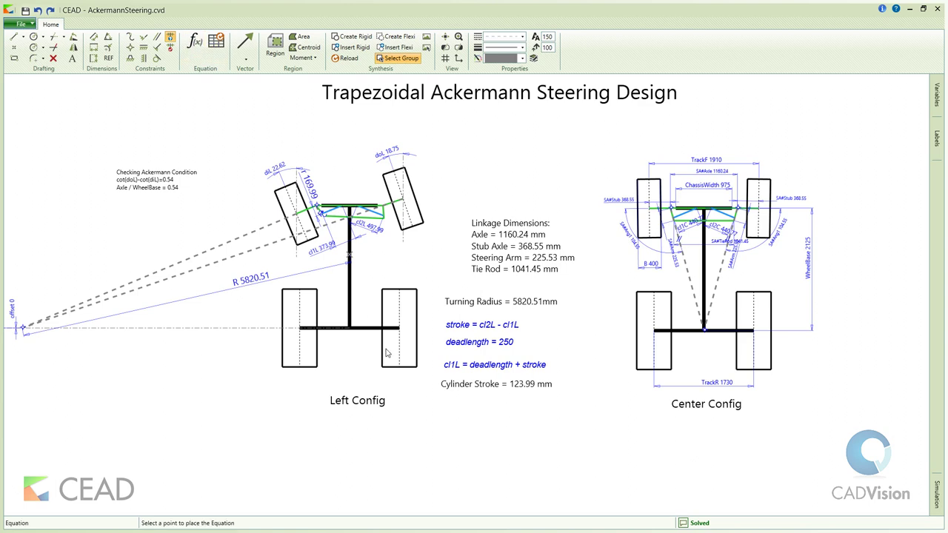
pyautogui.click(414, 404)
pyautogui.write('Gs = 40000')
pyautogui.press('Return')
pyautogui.click(414, 418)
pyautogui.write('ML=')
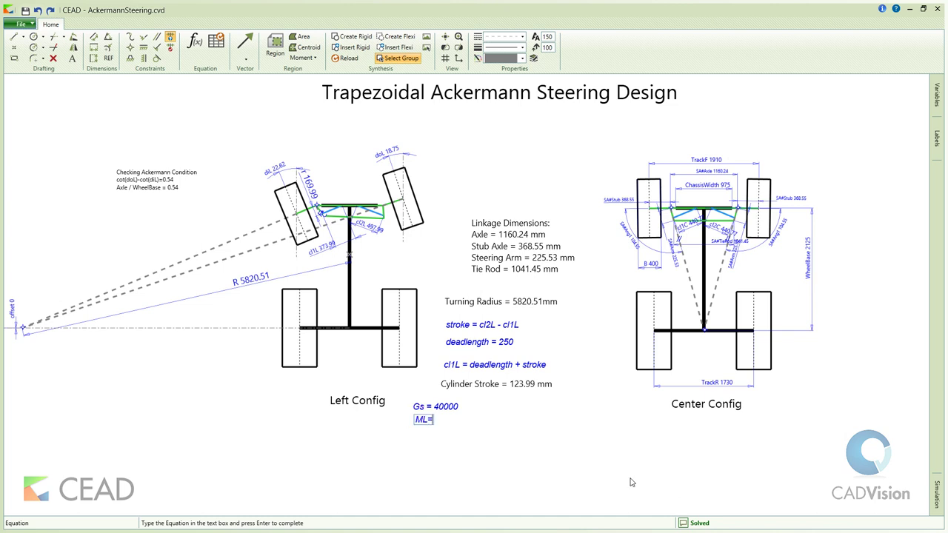
pyautogui.write('0.05*Gs*B/200')
pyautogui.press('Return')
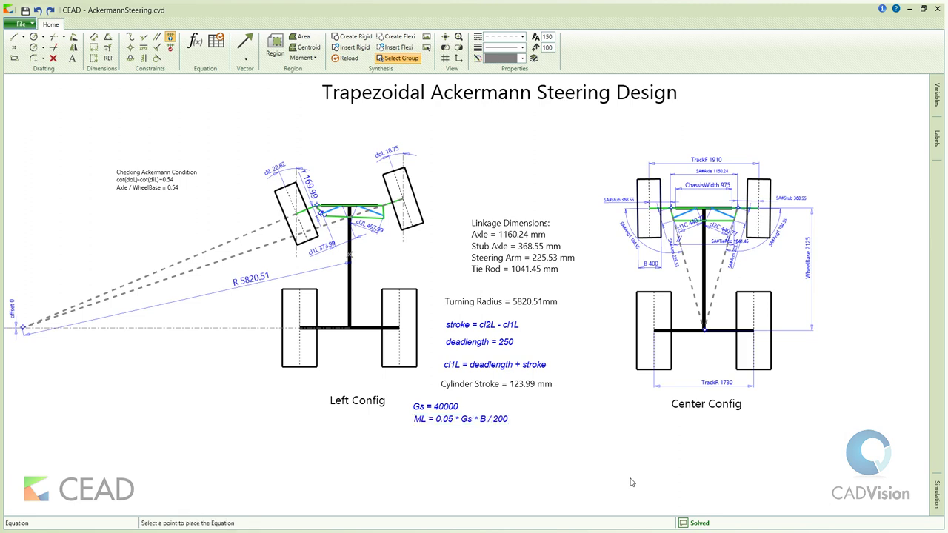
pyautogui.click(414, 435)
pyautogui.write('F = M')
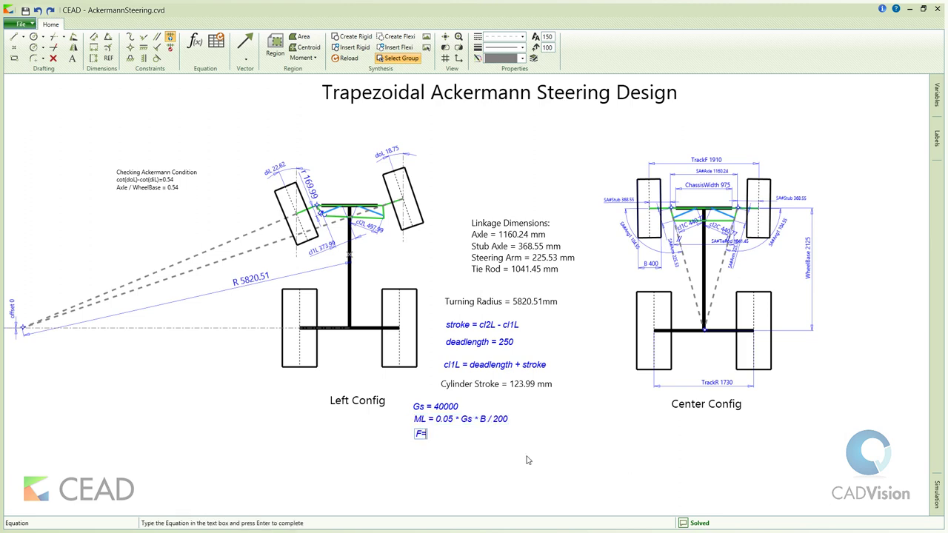
pyautogui.write('L / (r * 0.001')
pyautogui.press('Return')
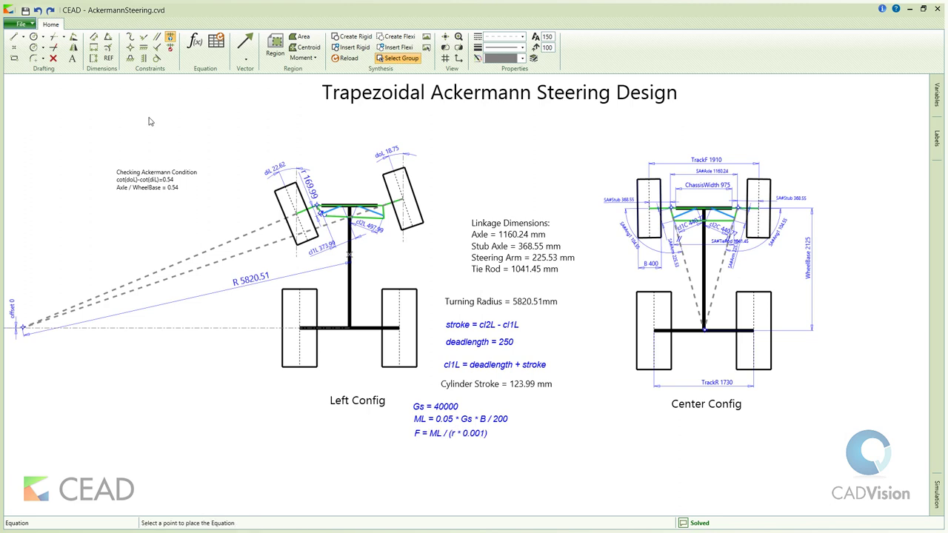
# - Label the F equation 'F=Steering Force=<F> N'
pyautogui.click(72, 58)
pyautogui.click(498, 434)
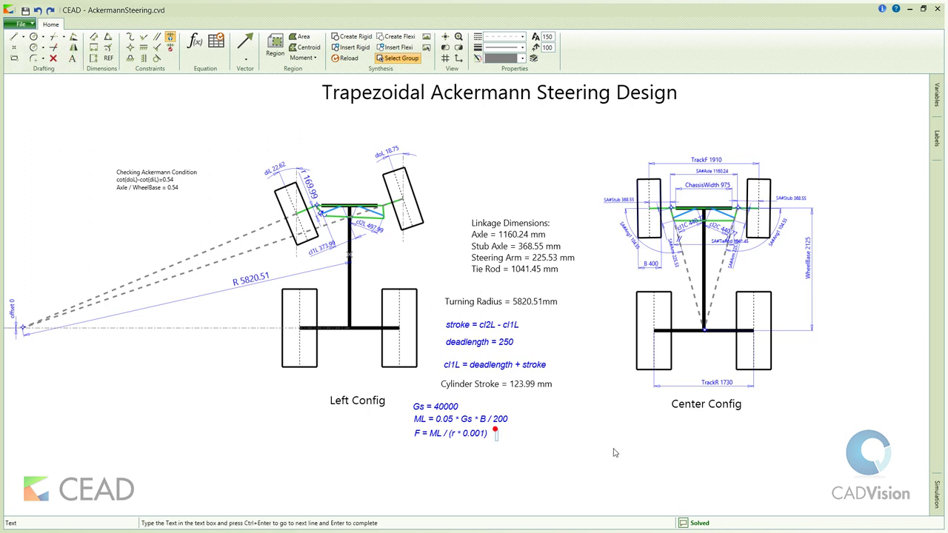
pyautogui.write('F=Steering Fo')
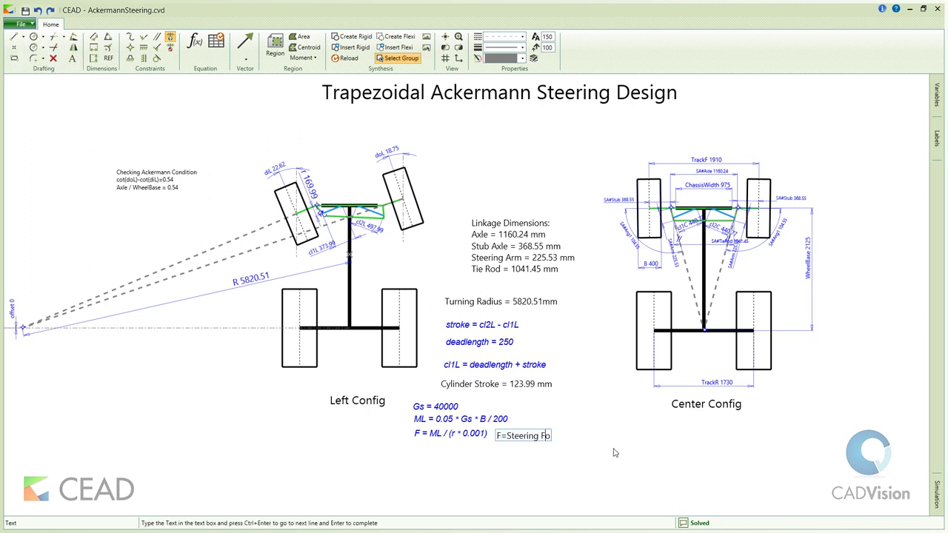
pyautogui.write('rce=<F> N')
pyautogui.press('Return')
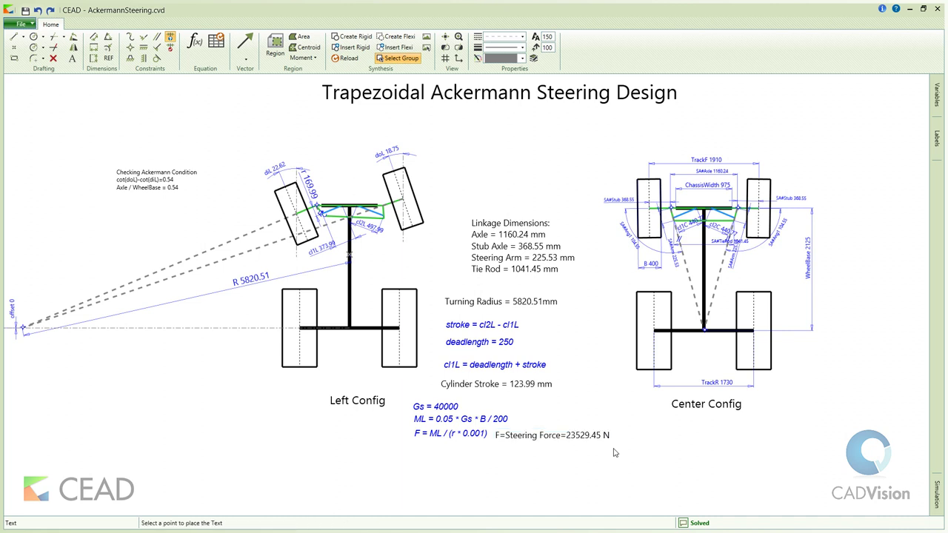
# - Add cylinder equations d / D = 0.5 and P = 100
pyautogui.press('e')
pyautogui.click(416, 446)
pyautogui.write('d / ')
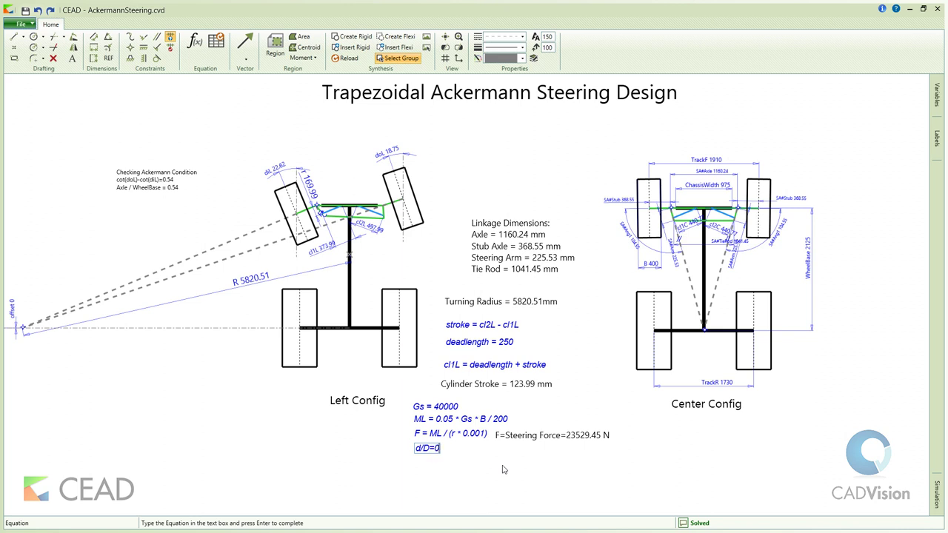
pyautogui.write('D = 0.5')
pyautogui.press('Return')
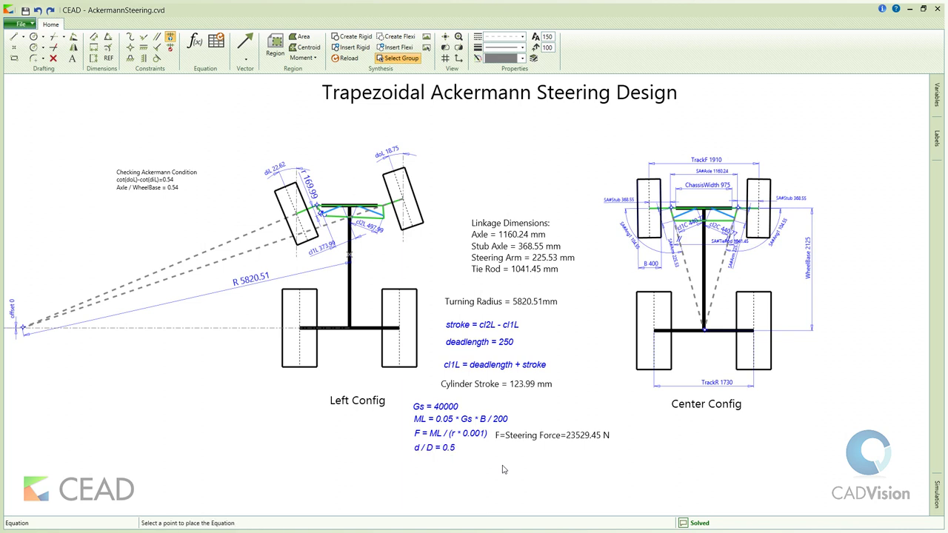
pyautogui.click(472, 448)
pyautogui.write('P = 100')
pyautogui.press('Return')
# - Add the cylinder force equation F and volume V = (PI/4)*(2*D^2-d^2)*stroke*0.1
pyautogui.click(416, 464)
pyautogui.write('F')
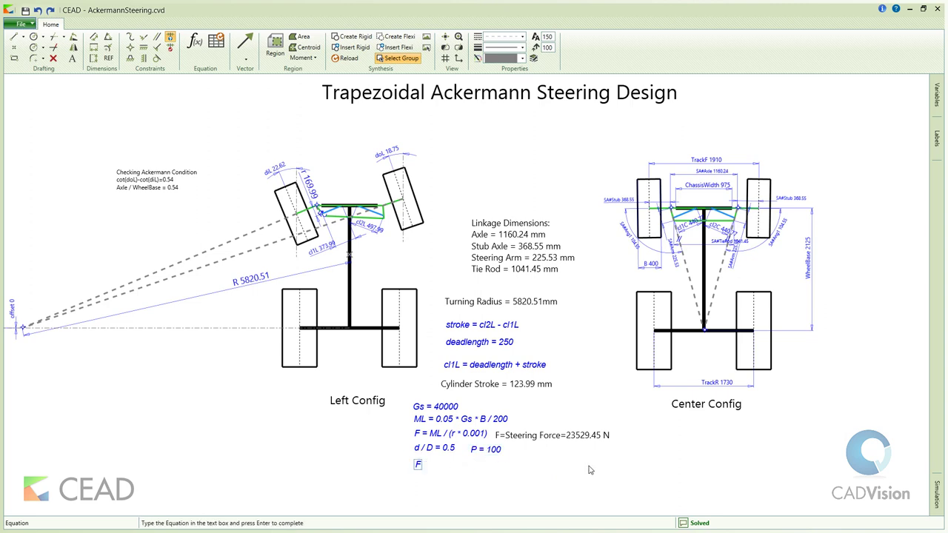
pyautogui.write('=P*(PI/4')
pyautogui.write('*(2*D^2-d^2')
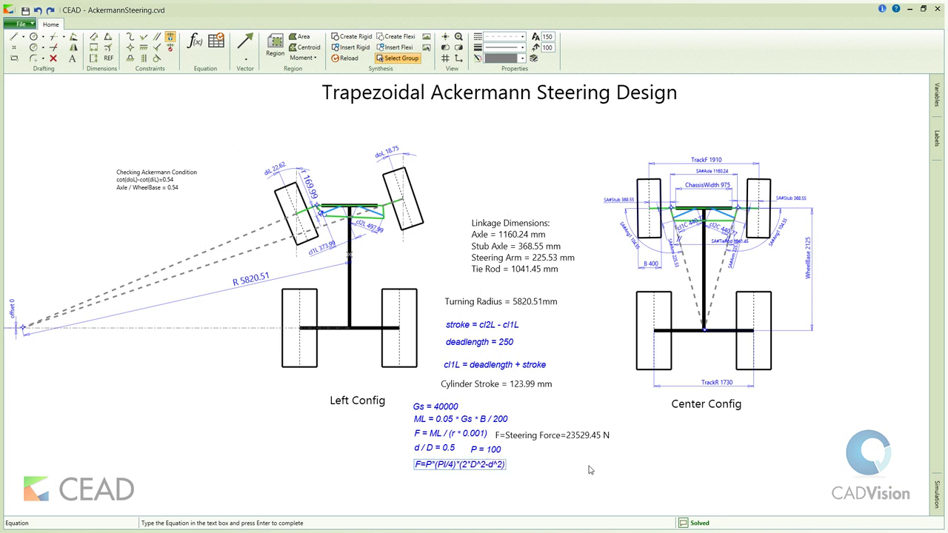
pyautogui.write('*10')
pyautogui.press('Return')
pyautogui.click(415, 475)
pyautogui.write('V=(PI/4)*(2*D^2-d^2)*stroke')
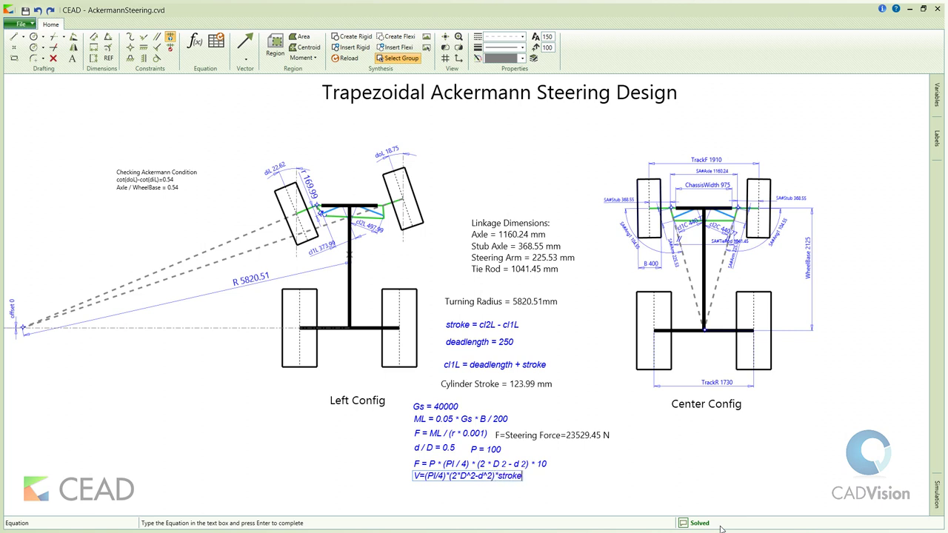
pyautogui.write('*0.1')
pyautogui.press('Return')
# - Label the volume equation 'V=Stroke Vol=<V> cm'
pyautogui.click(72, 57)
pyautogui.click(574, 474)
pyautogui.write('V=Stroke Vol=<V')
pyautogui.write('cm')
pyautogui.press('Return')
# - Add equations i = 2.5 and Vv = V / i
pyautogui.click(194, 41)
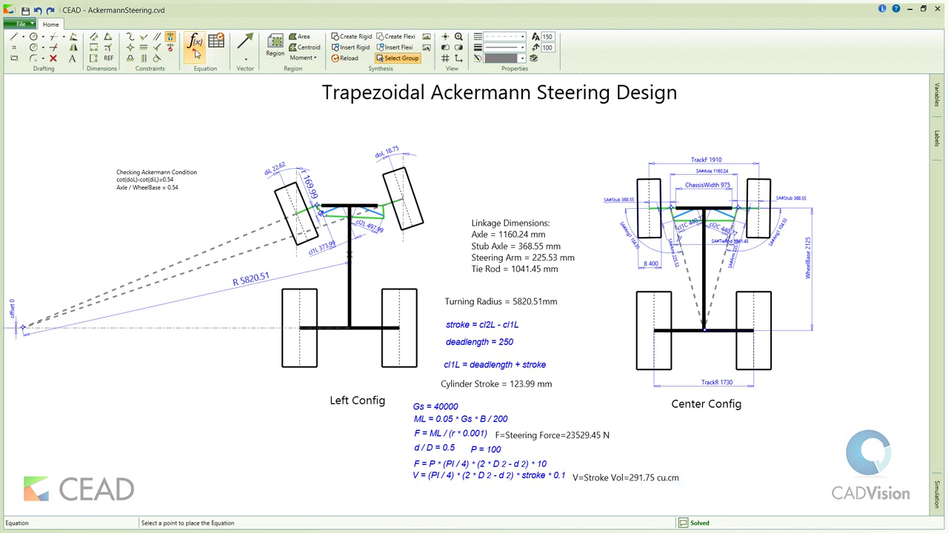
pyautogui.click(416, 483)
pyautogui.write('i = 2.5')
pyautogui.press('Return')
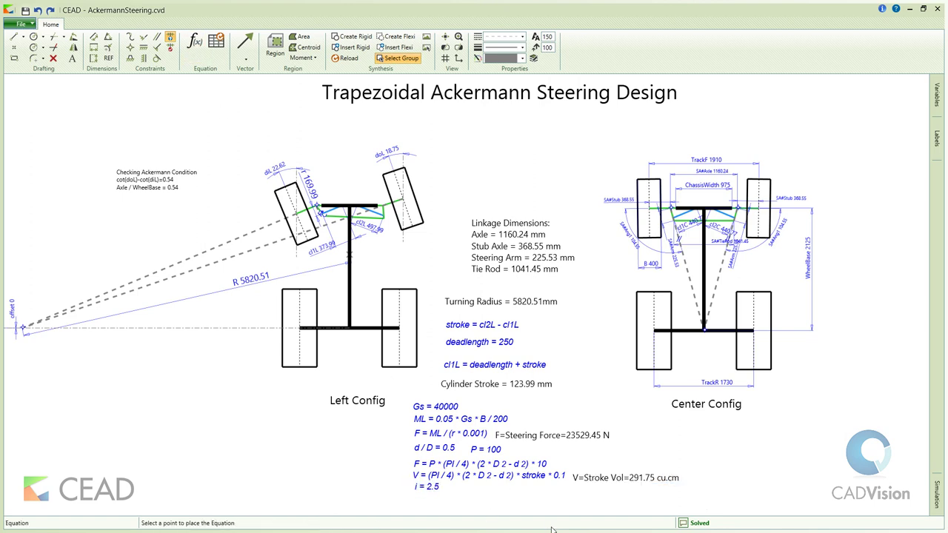
pyautogui.click(458, 486)
pyautogui.write('Vv')
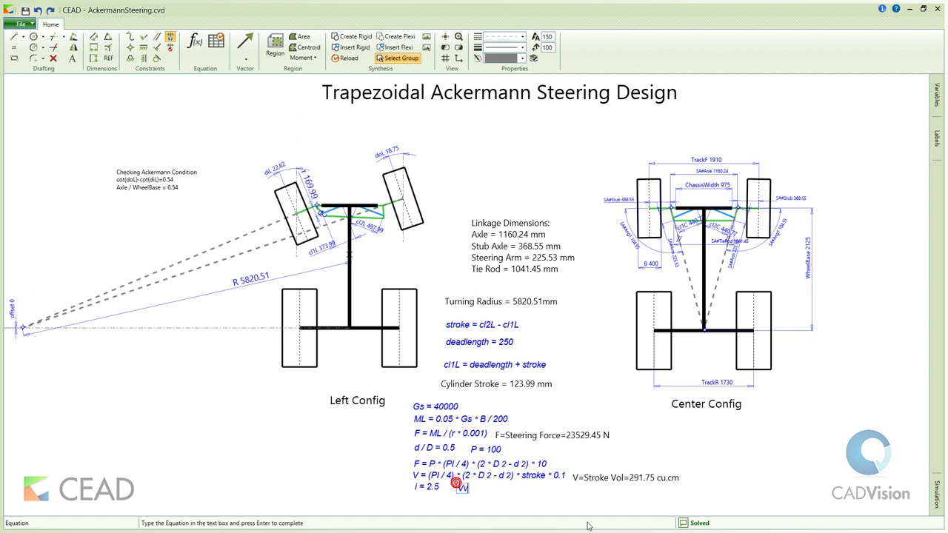
pyautogui.write(' = V / i')
pyautogui.press('Return')
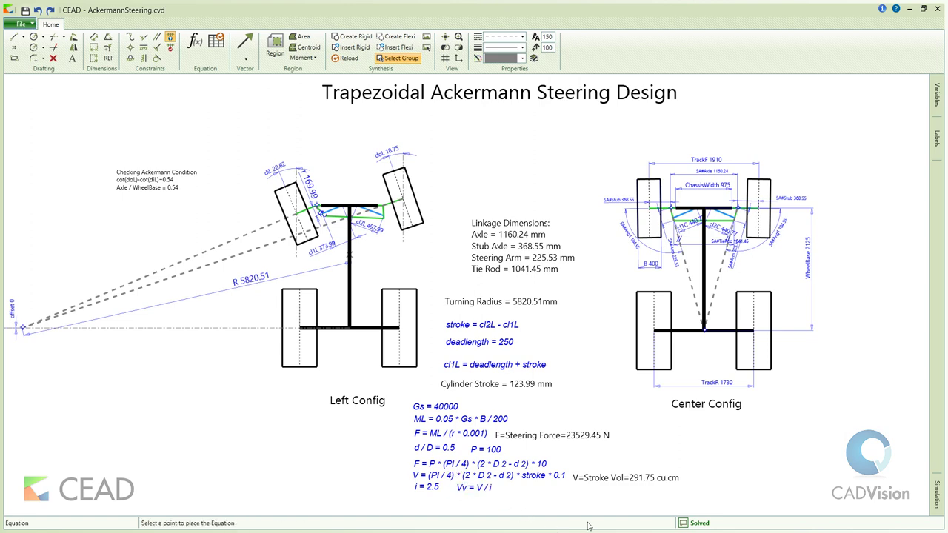
# - Label Vv beside its equation as 'Vv=<Vv> cu.cm/rev'
pyautogui.click(72, 58)
pyautogui.click(508, 486)
pyautogui.write('Vv')
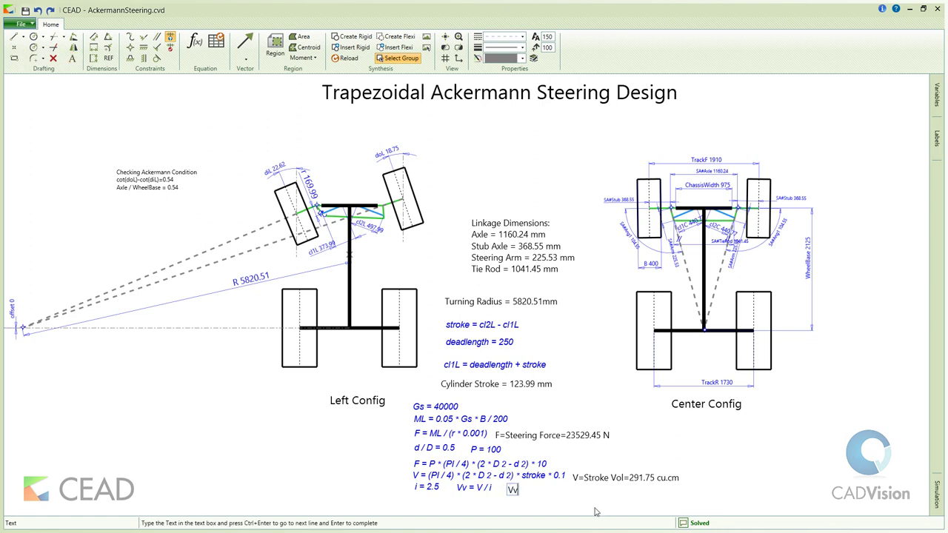
pyautogui.write('=<Vv> cu.cm/rev')
pyautogui.press('Return')
# - Add a two-line diameter label 'd= <d> cm' and 'D= <D> cm'
pyautogui.click(581, 449)
pyautogui.write('d= <d> cm')
pyautogui.hotkey('ctrl', 'Return')
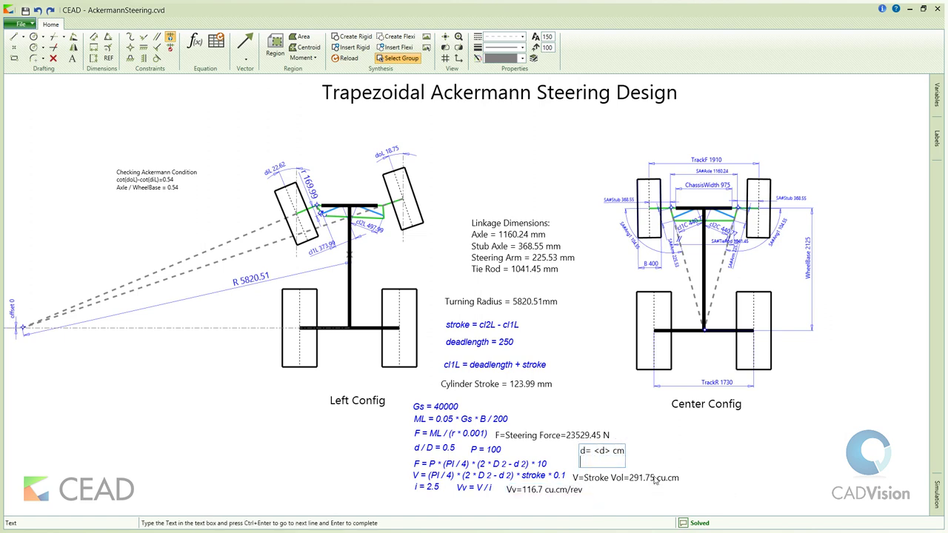
pyautogui.write('D= <D> cm')
pyautogui.press('Return')
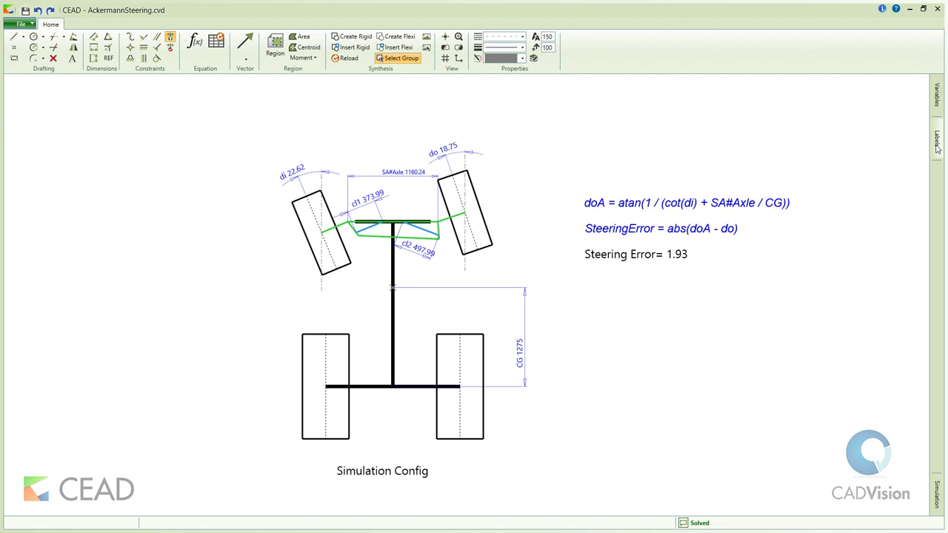
# - Hide the Dimensions label group and play the steering simulation
pyautogui.click(938, 148)
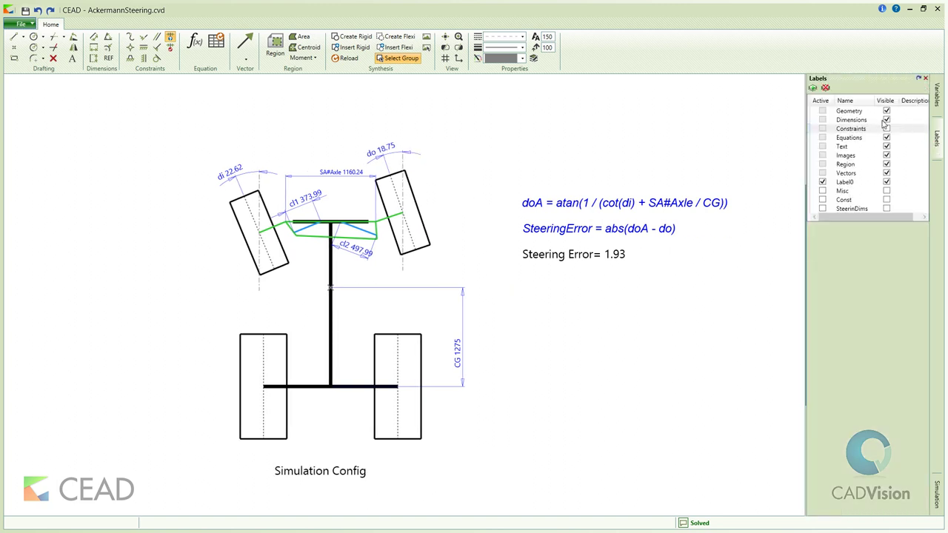
pyautogui.click(886, 120)
pyautogui.click(886, 120)
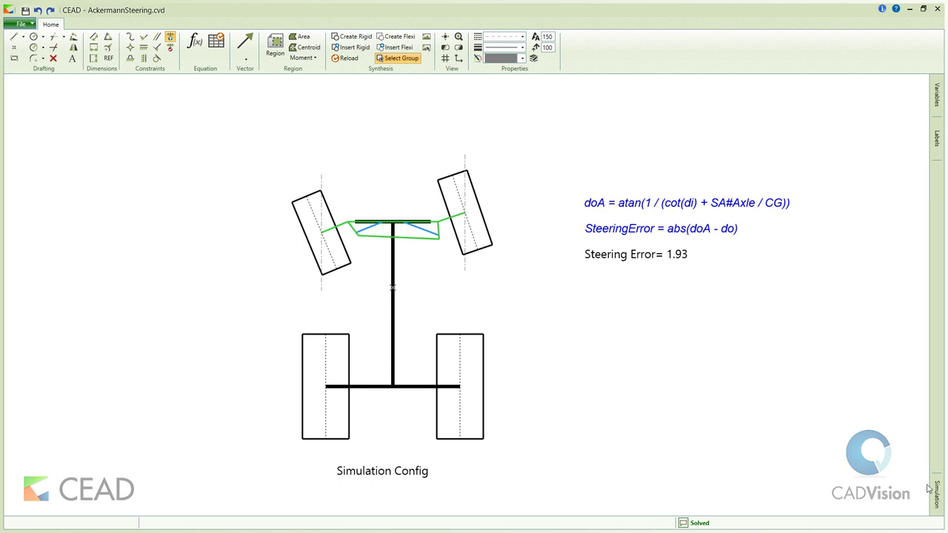
pyautogui.click(935, 495)
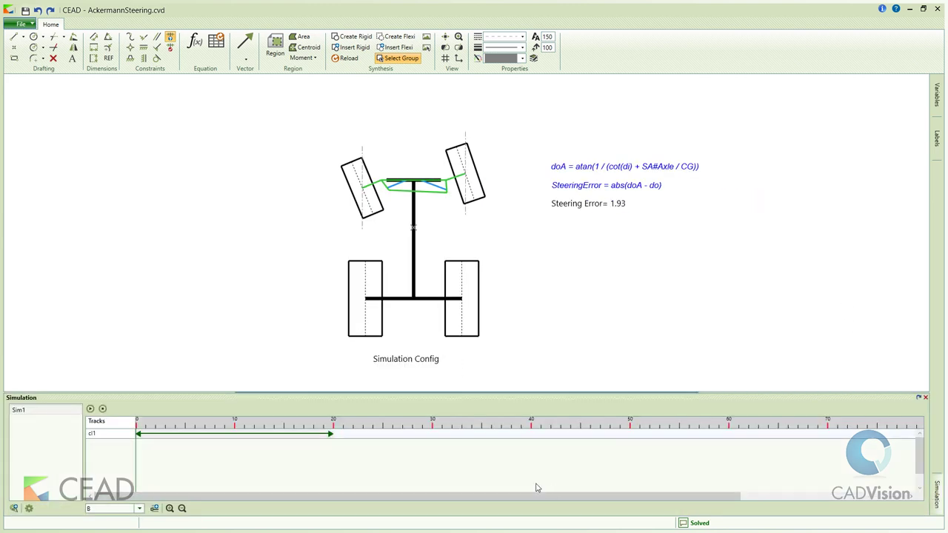
pyautogui.click(90, 408)
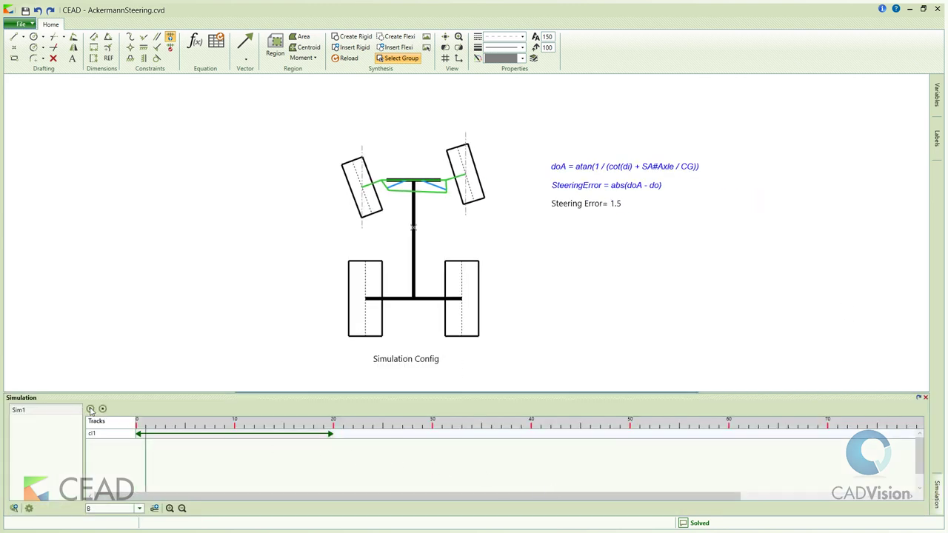